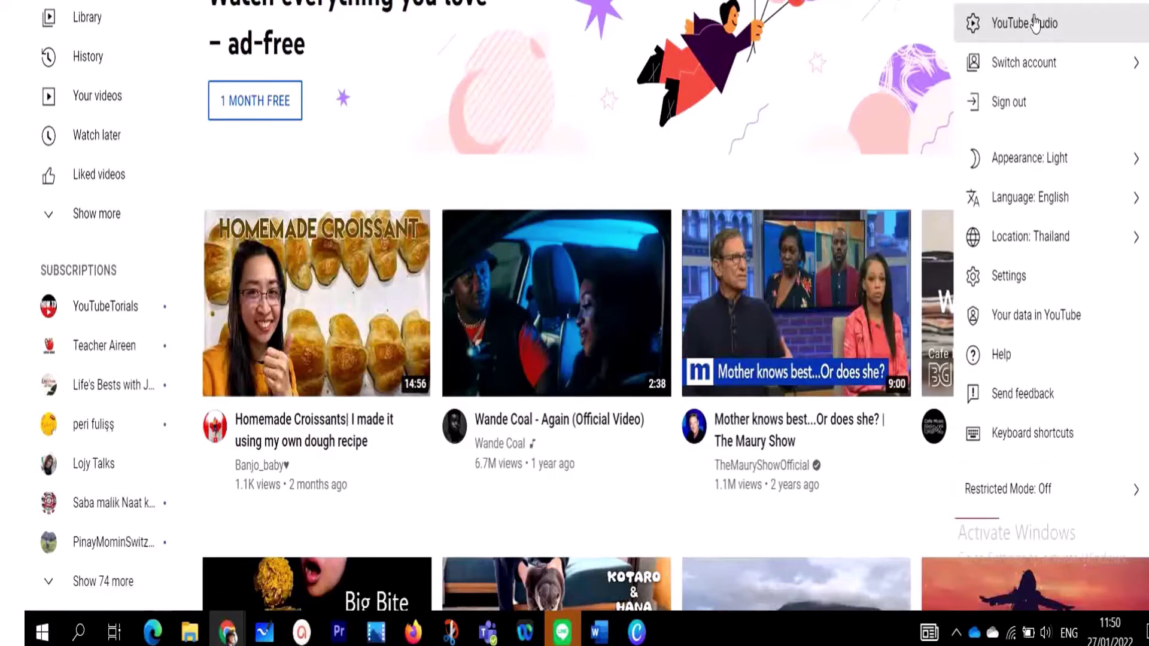
pyautogui.click(1035, 24)
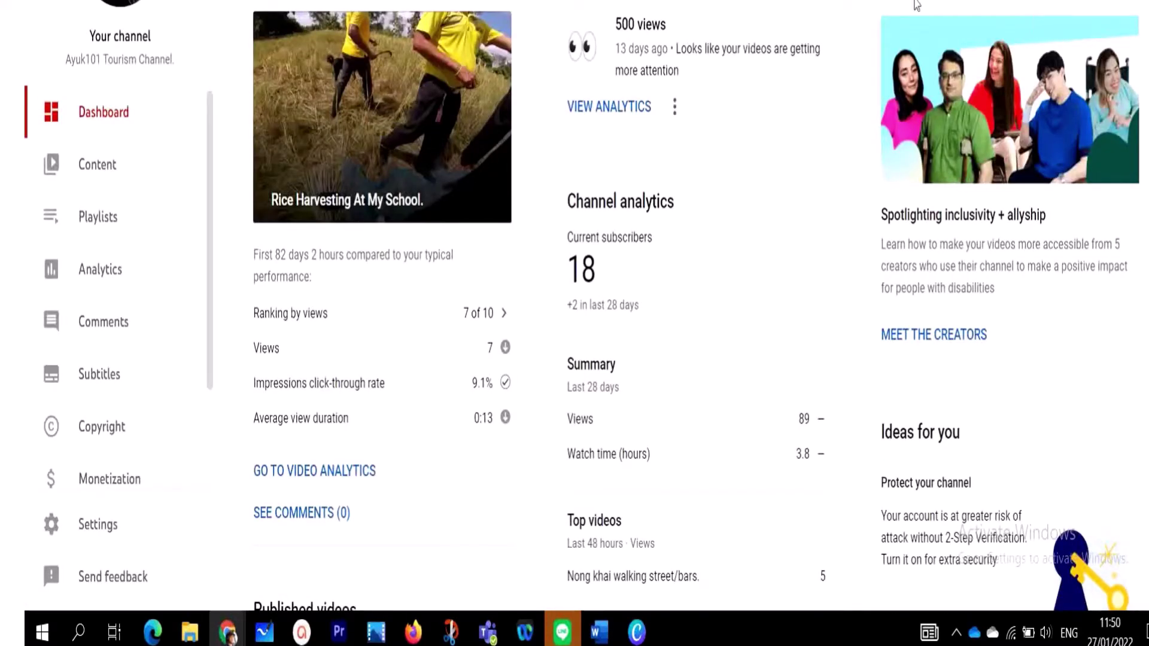
pyautogui.scroll(-2, 146, 263)
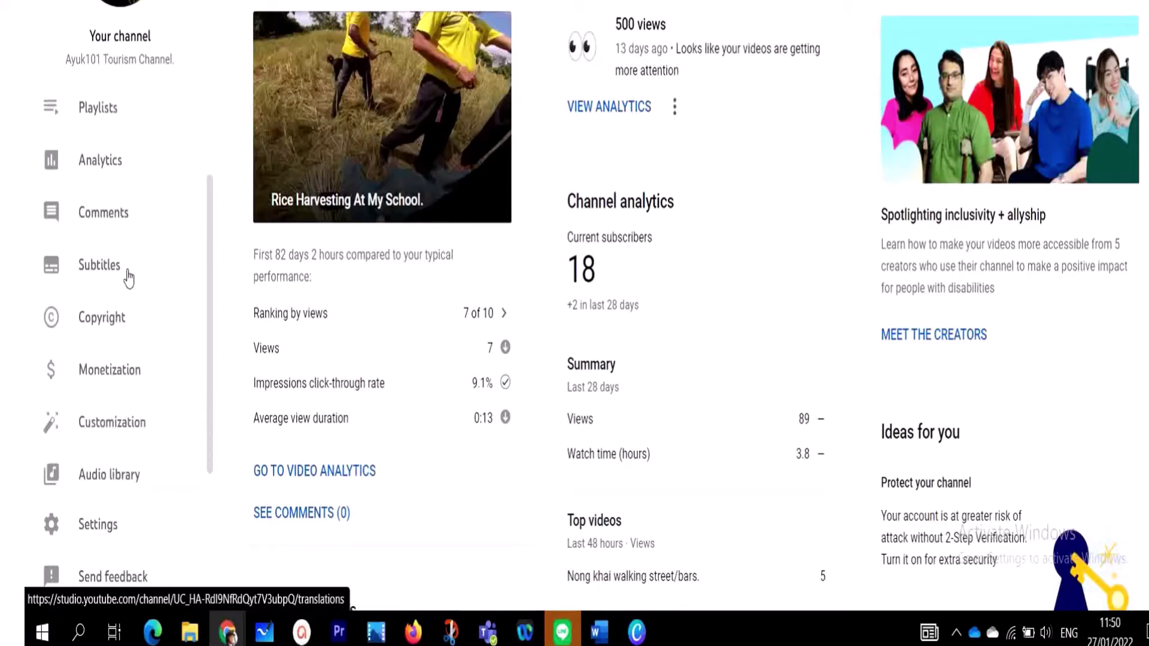
pyautogui.click(127, 430)
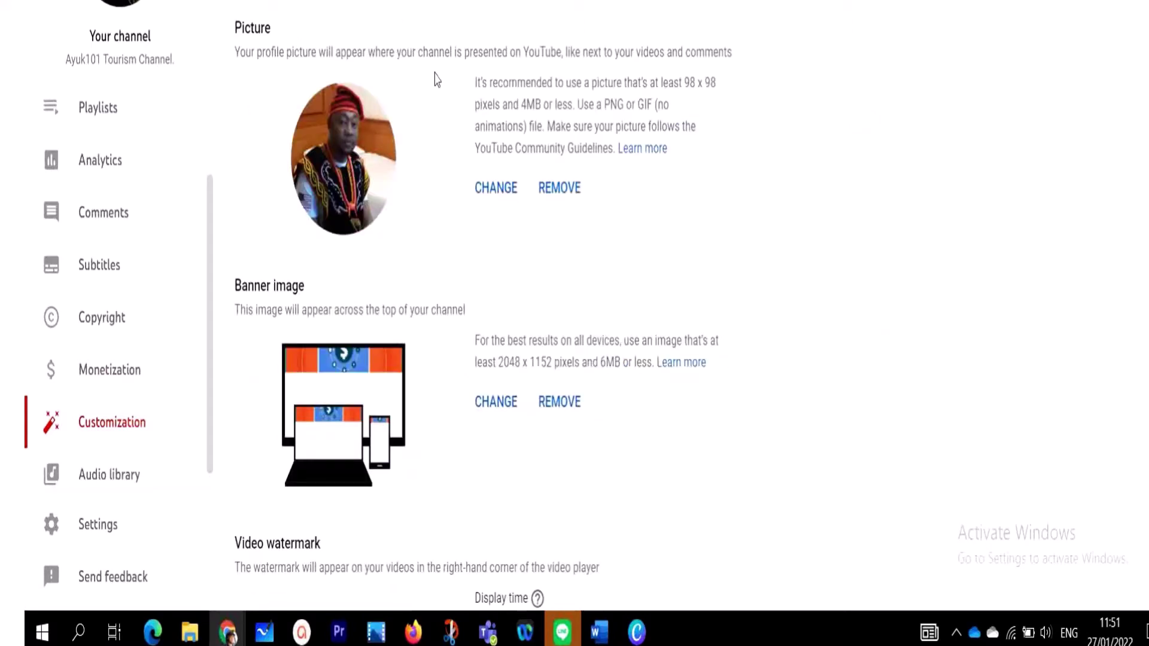
pyautogui.scroll(-3, 434, 90)
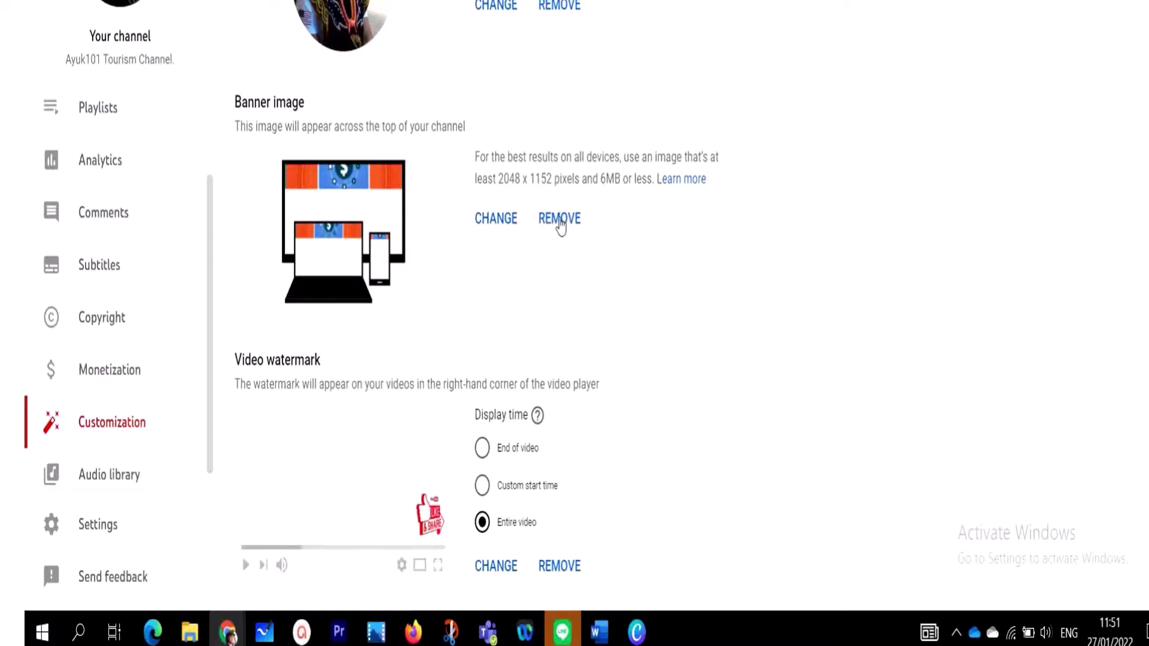
pyautogui.click(496, 219)
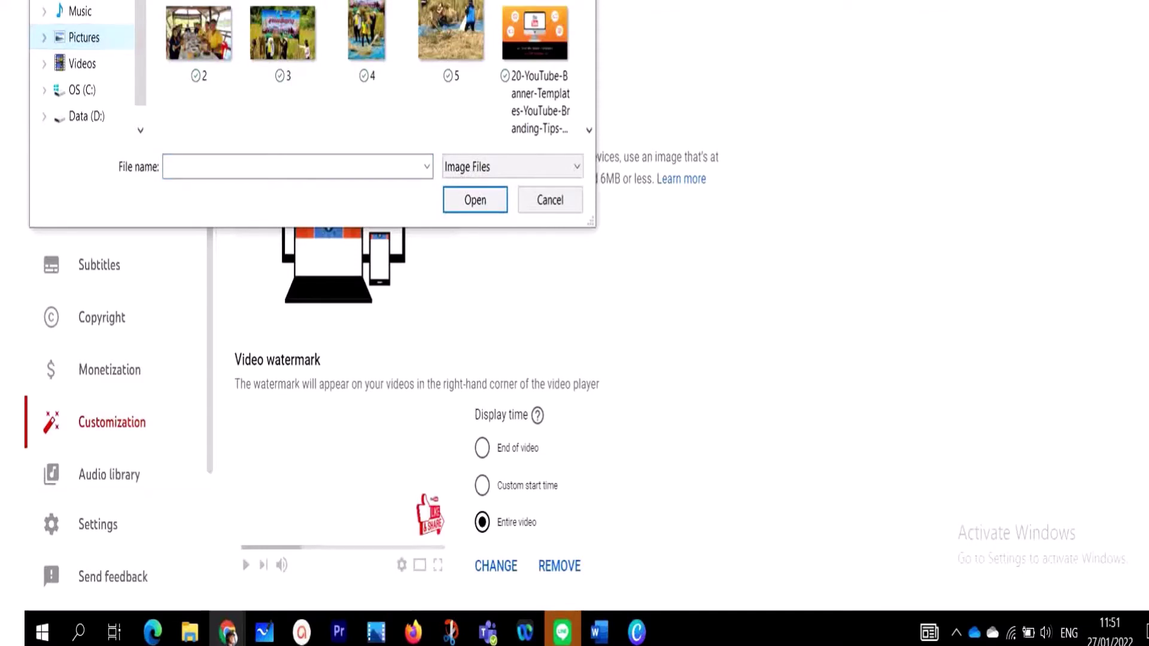
pyautogui.scroll(-3, 368, 70)
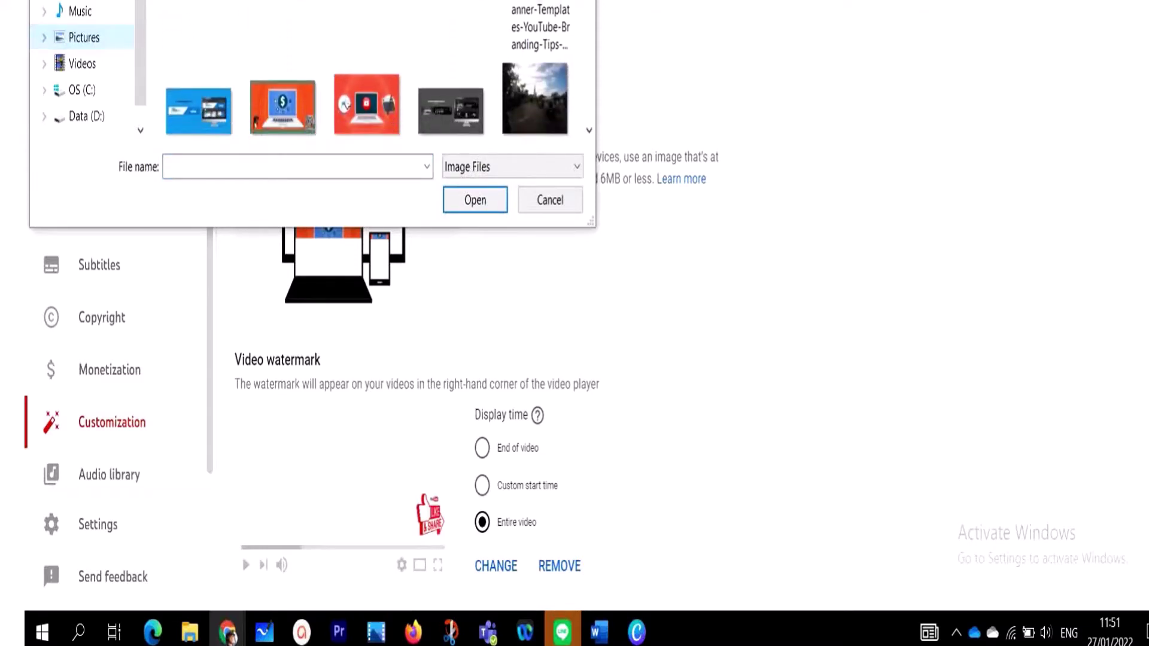
pyautogui.scroll(-3, 369, 70)
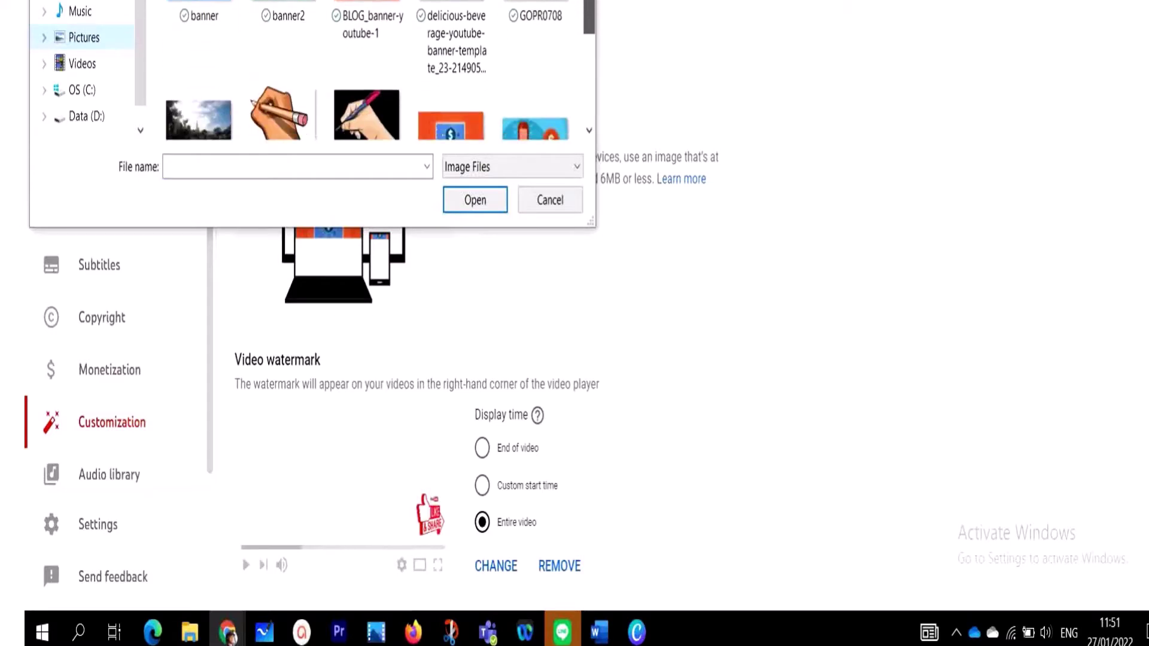
pyautogui.scroll(-1, 368, 71)
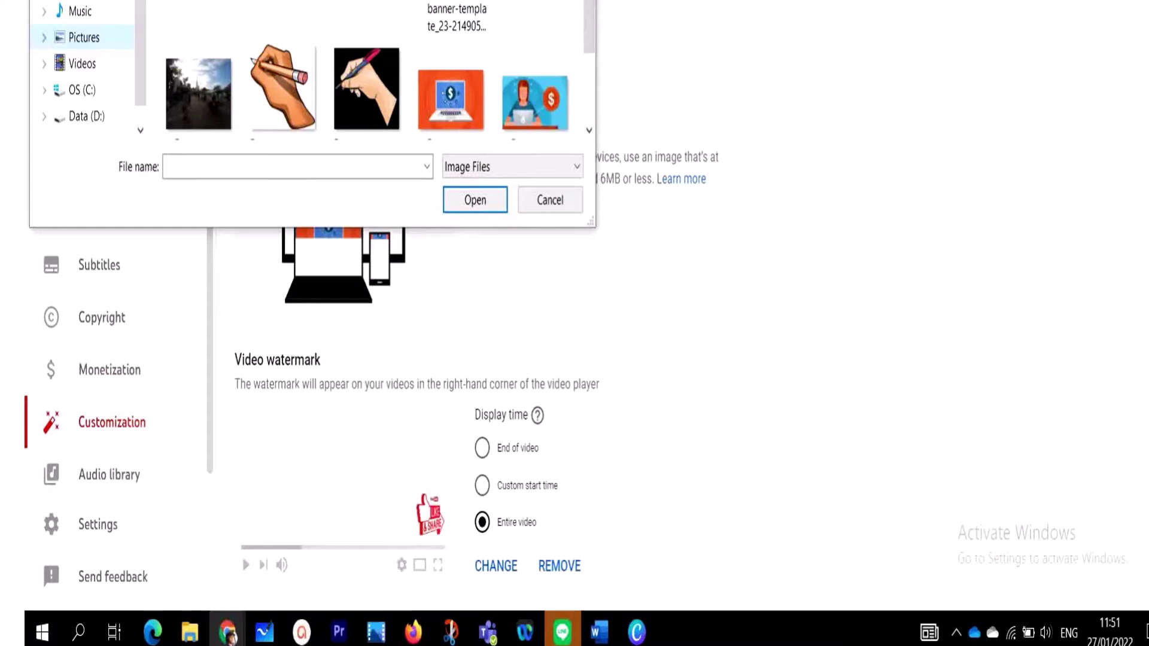
pyautogui.write('banner')
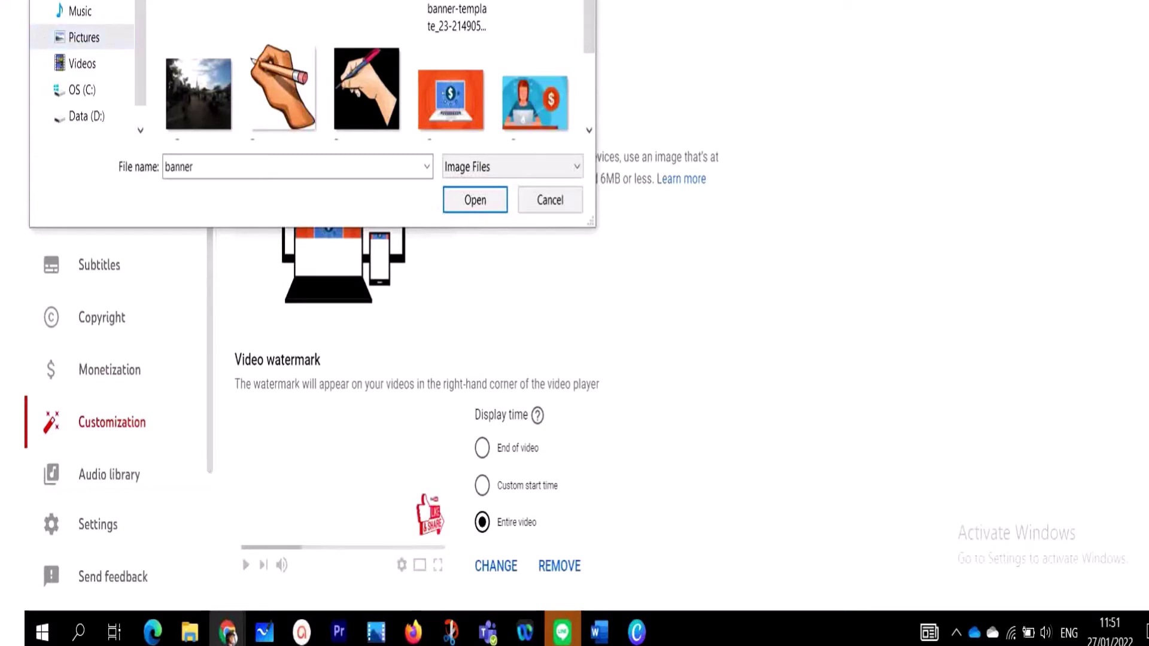
pyautogui.click(475, 204)
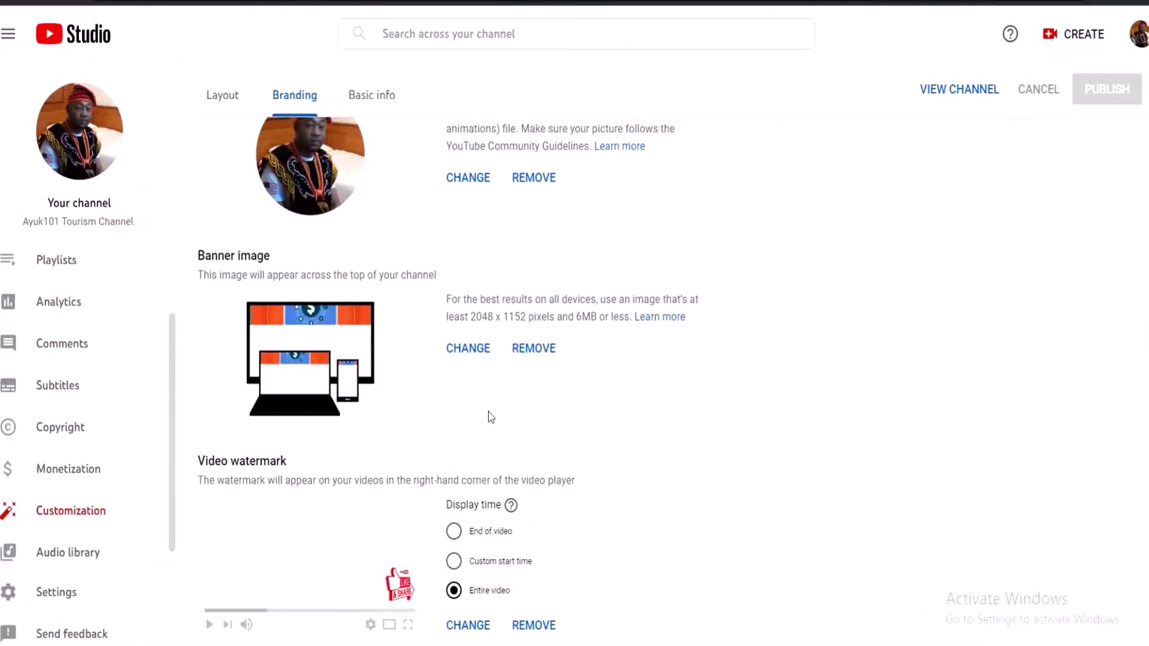
# Upload banner2 as the new channel banner and accept its crop
pyautogui.click(460, 350)
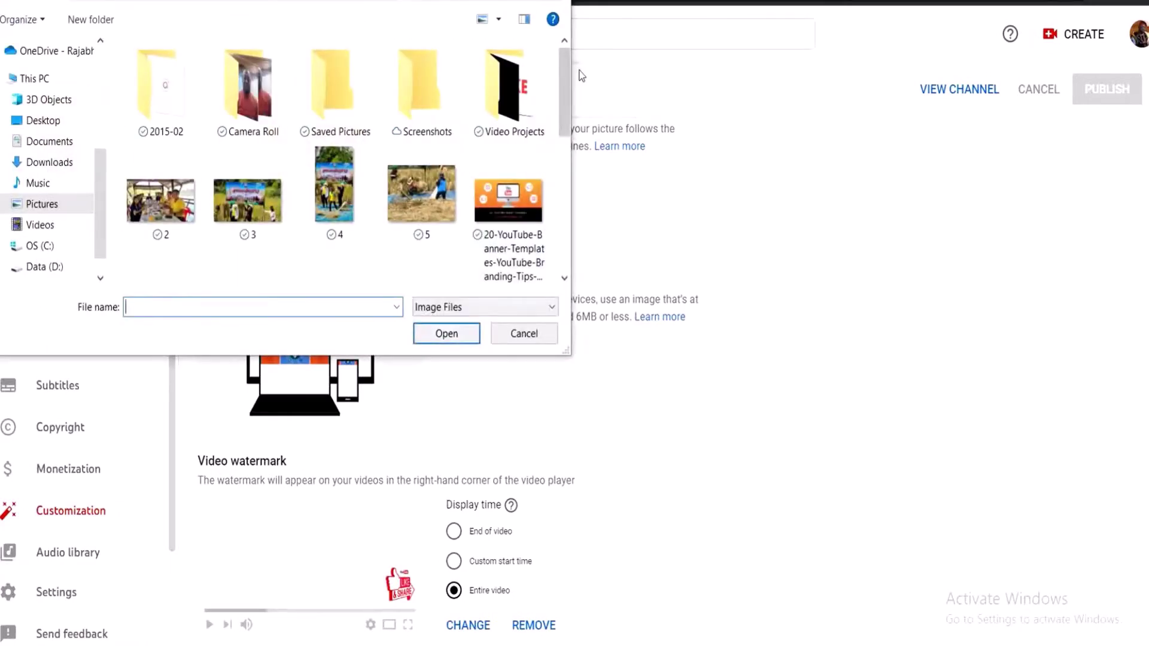
pyautogui.moveTo(568, 75); pyautogui.dragTo(565, 123)
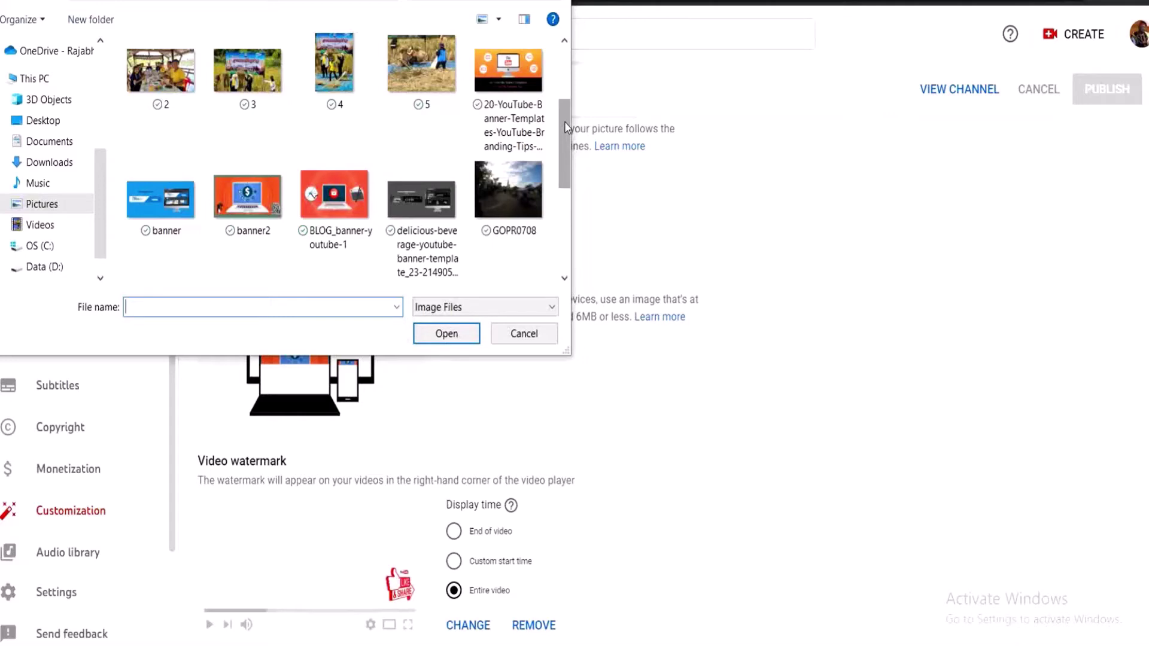
pyautogui.click(249, 191)
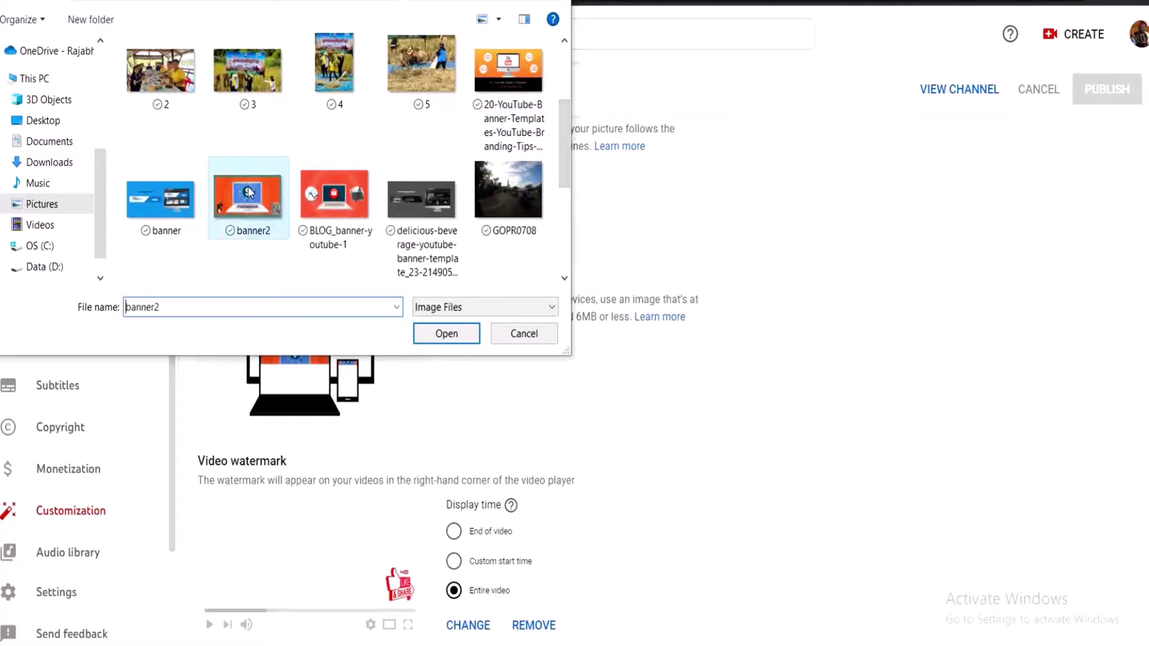
pyautogui.click(449, 334)
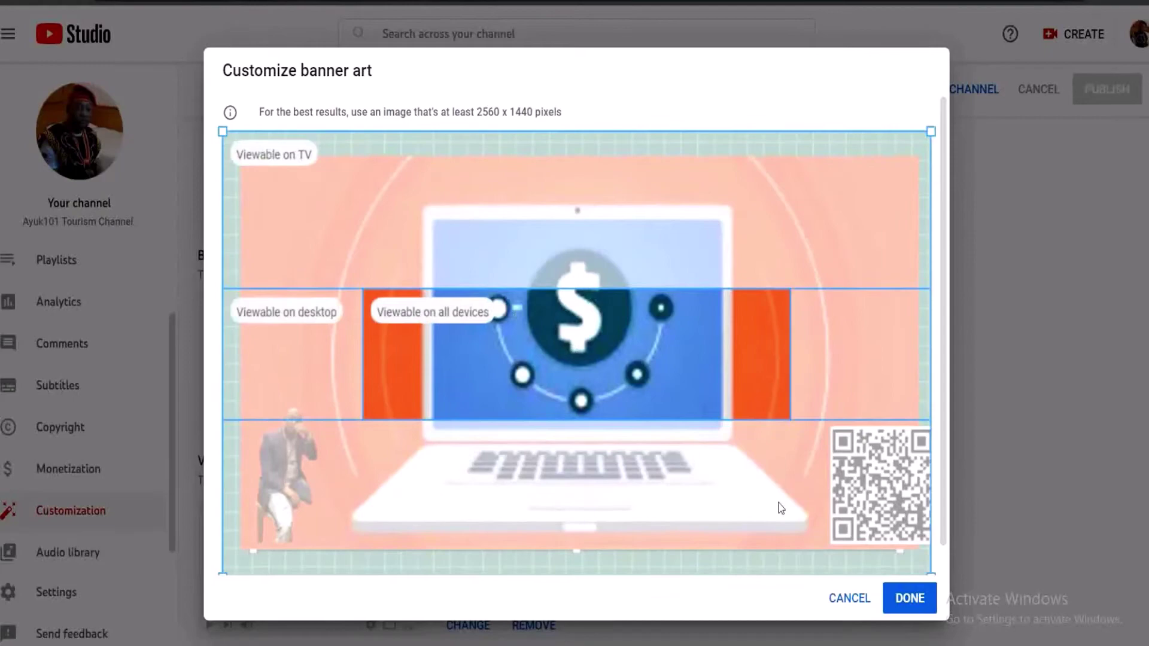
pyautogui.click(908, 600)
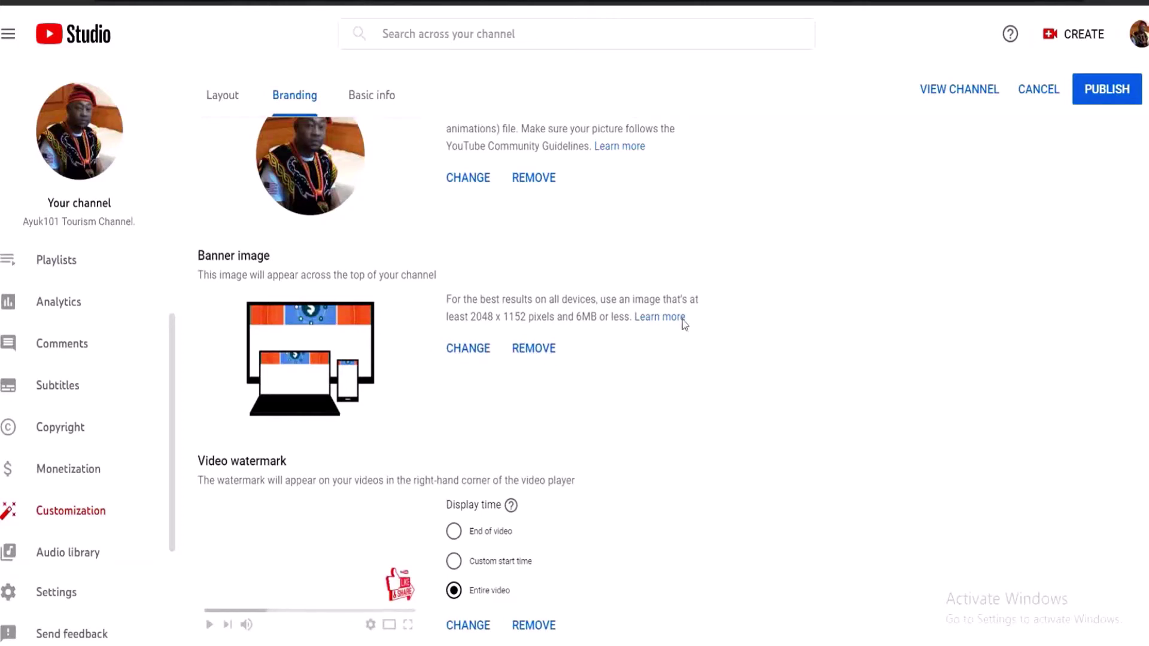
# Publish the banner2 branding change and view the updated channel page
pyautogui.click(1105, 96)
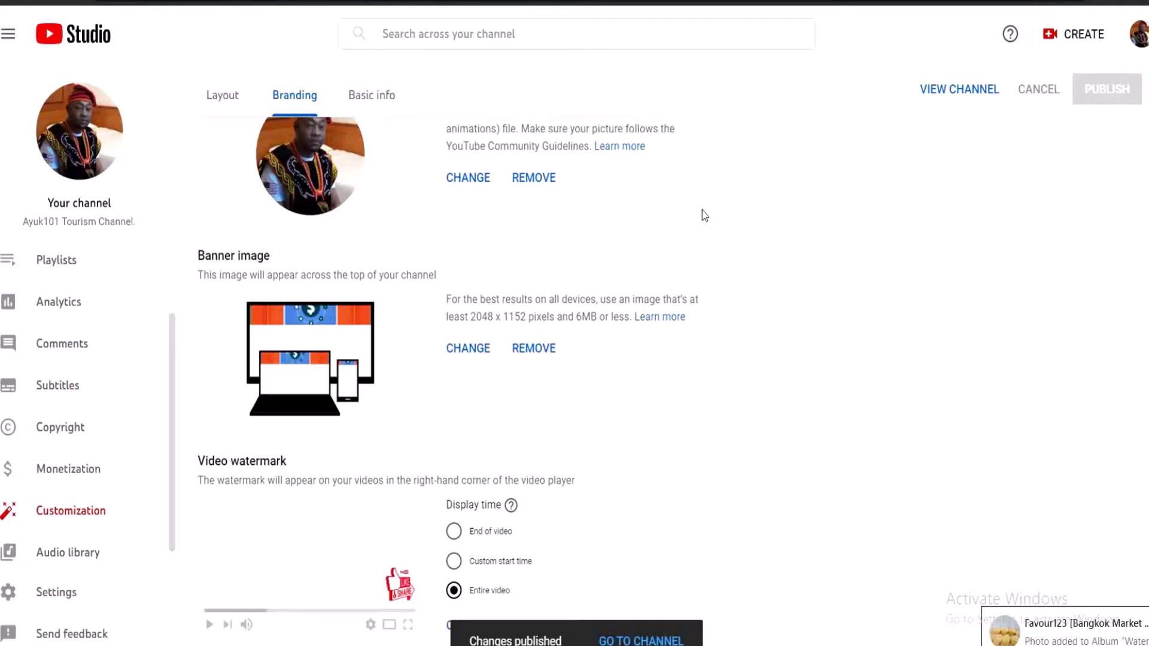
pyautogui.click(956, 91)
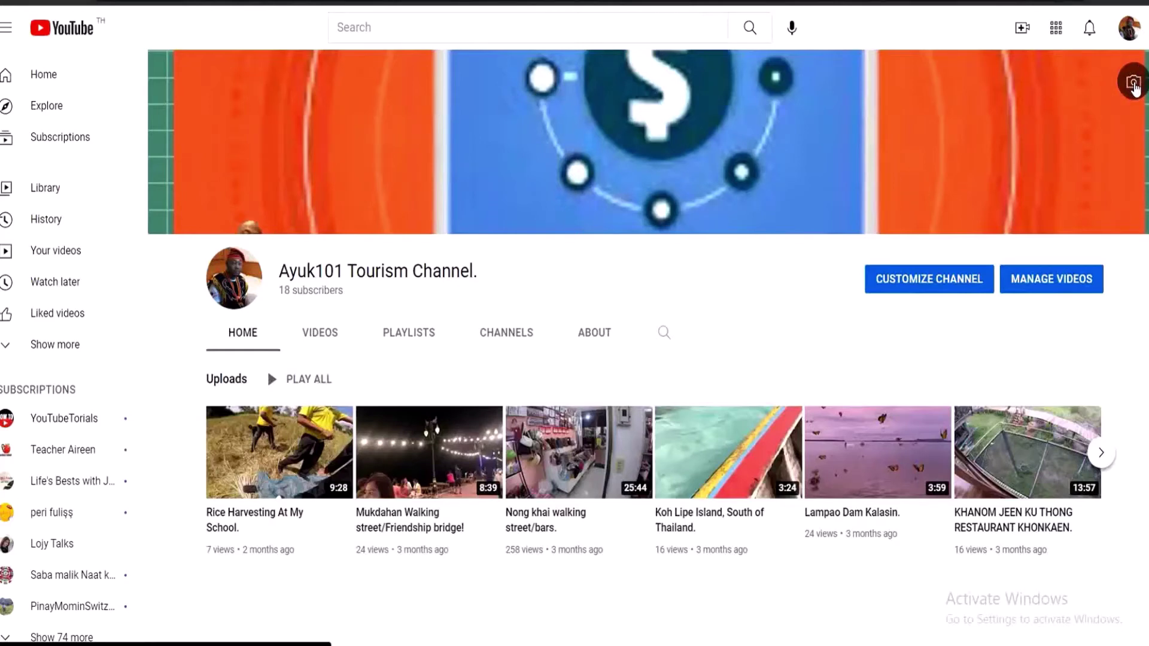
# Try the 'images' picture as the banner and dismiss the under-1024 x 576 size error
pyautogui.click(1134, 85)
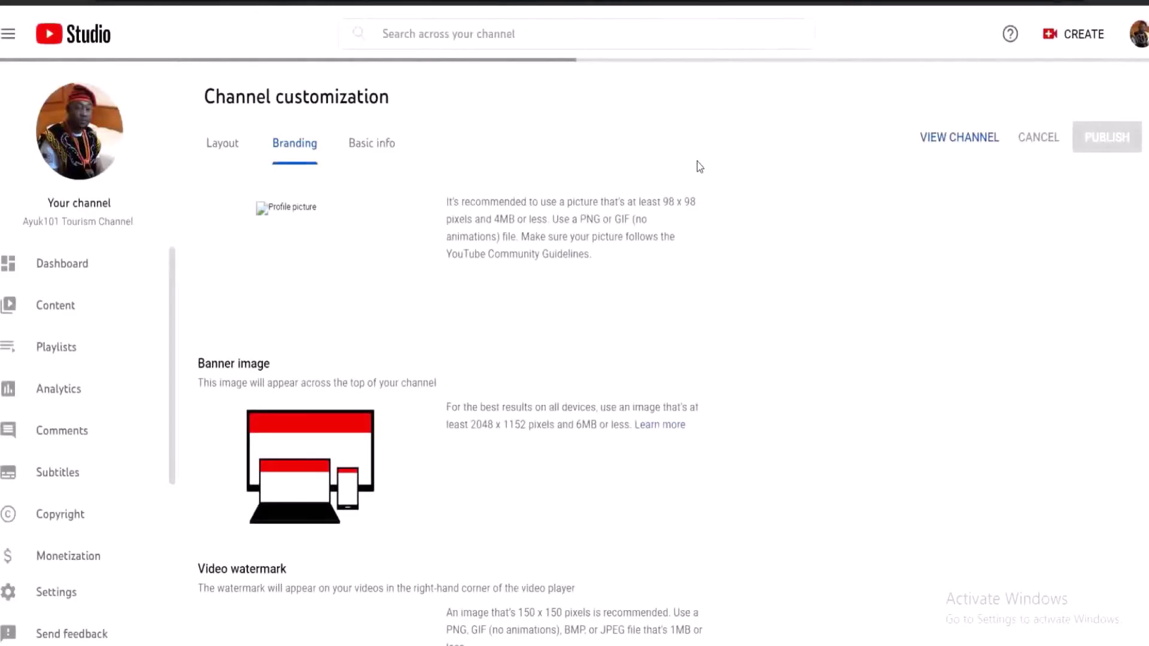
pyautogui.click(292, 144)
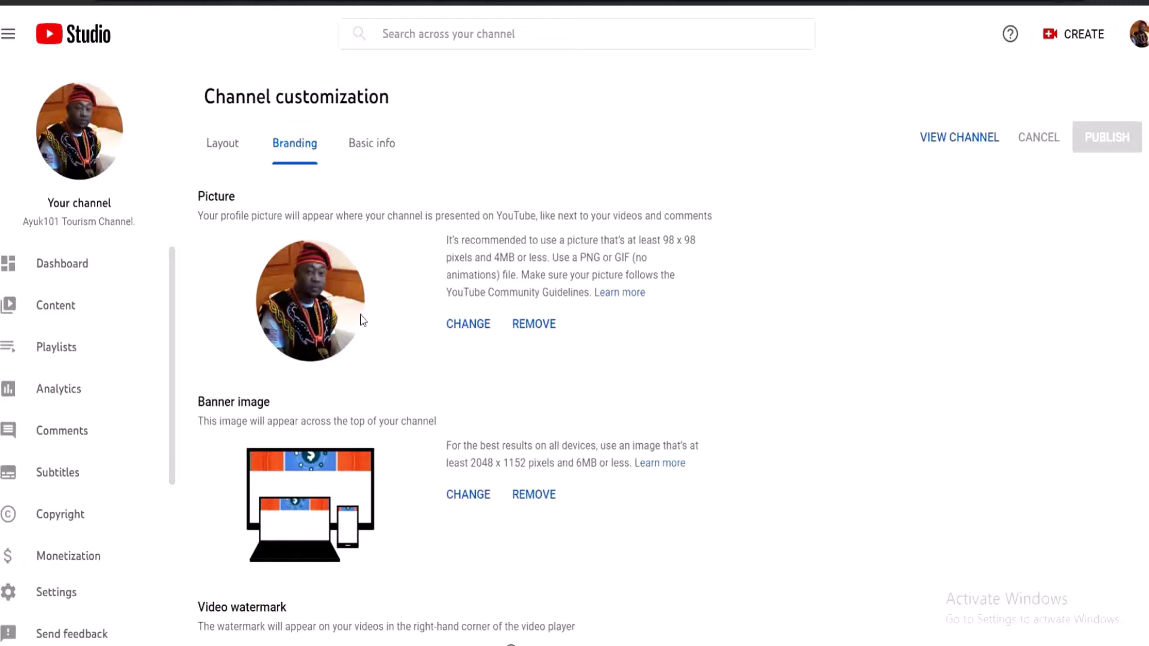
pyautogui.scroll(-2, 403, 326)
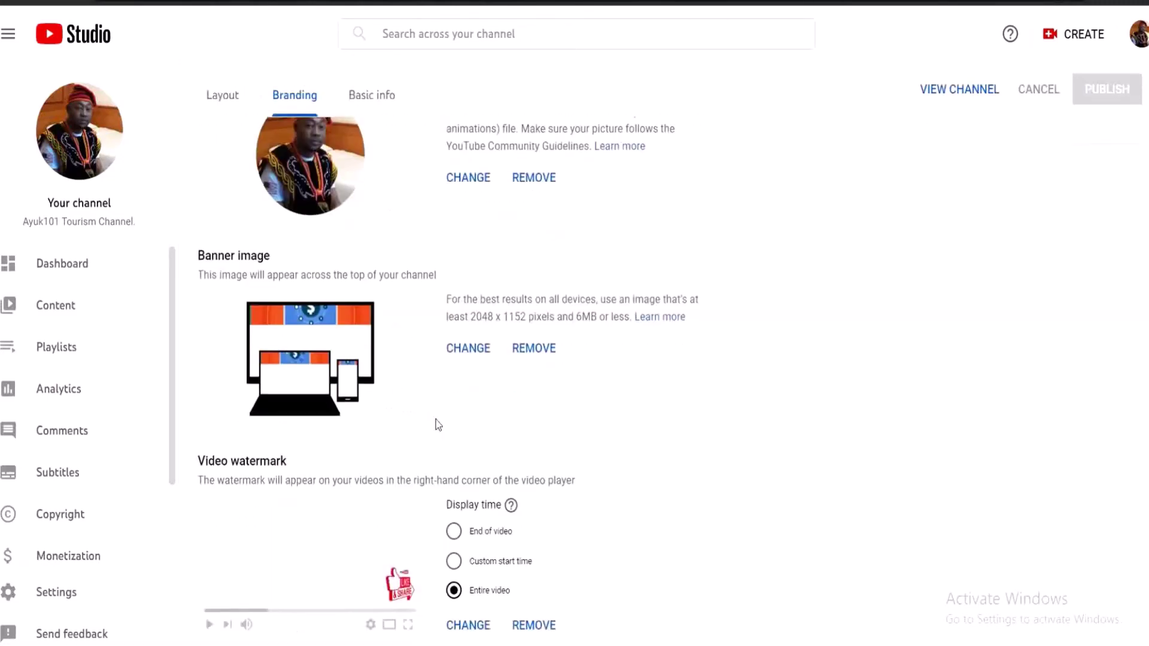
pyautogui.click(477, 350)
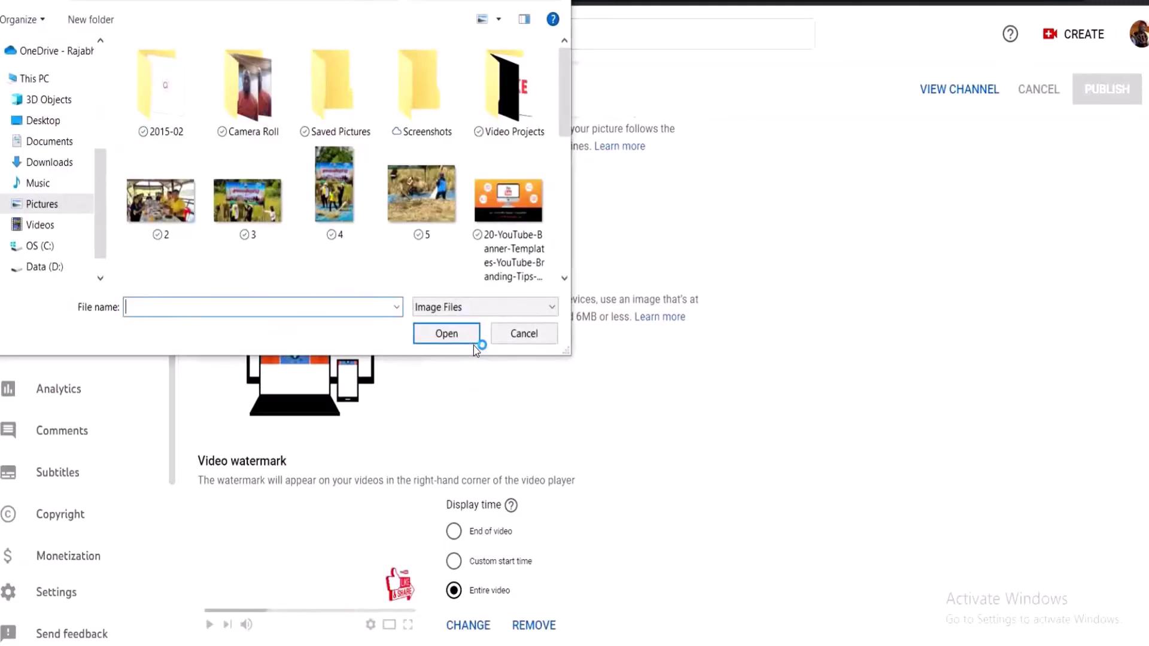
pyautogui.moveTo(562, 82); pyautogui.dragTo(559, 212)
pyautogui.click(243, 216)
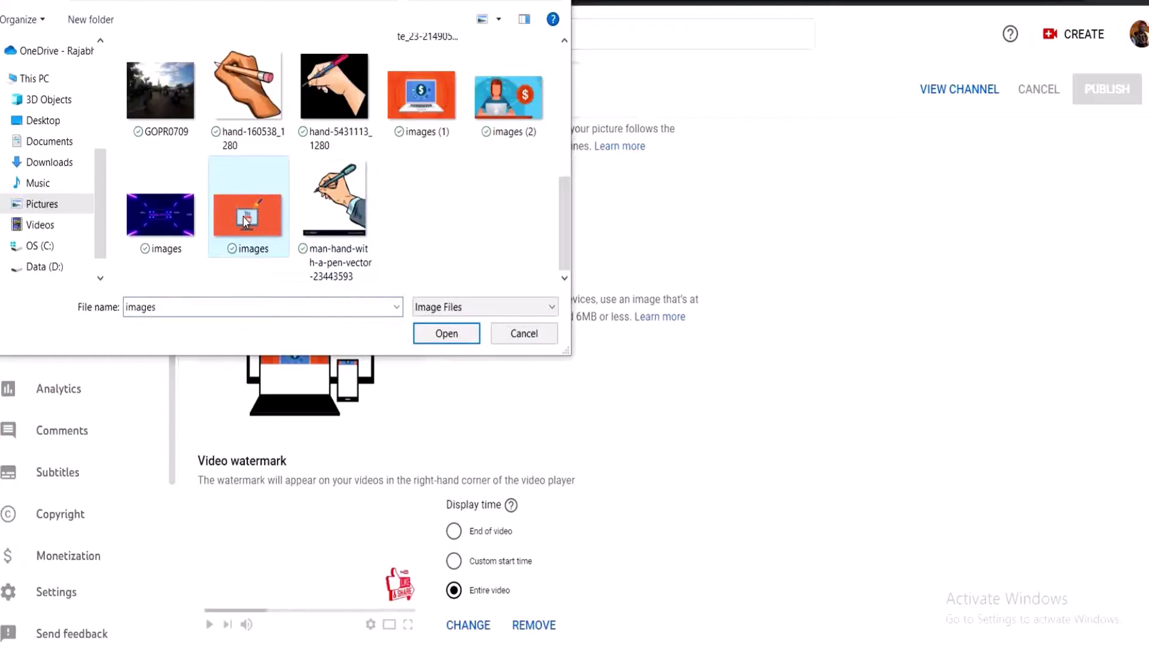
pyautogui.click(436, 333)
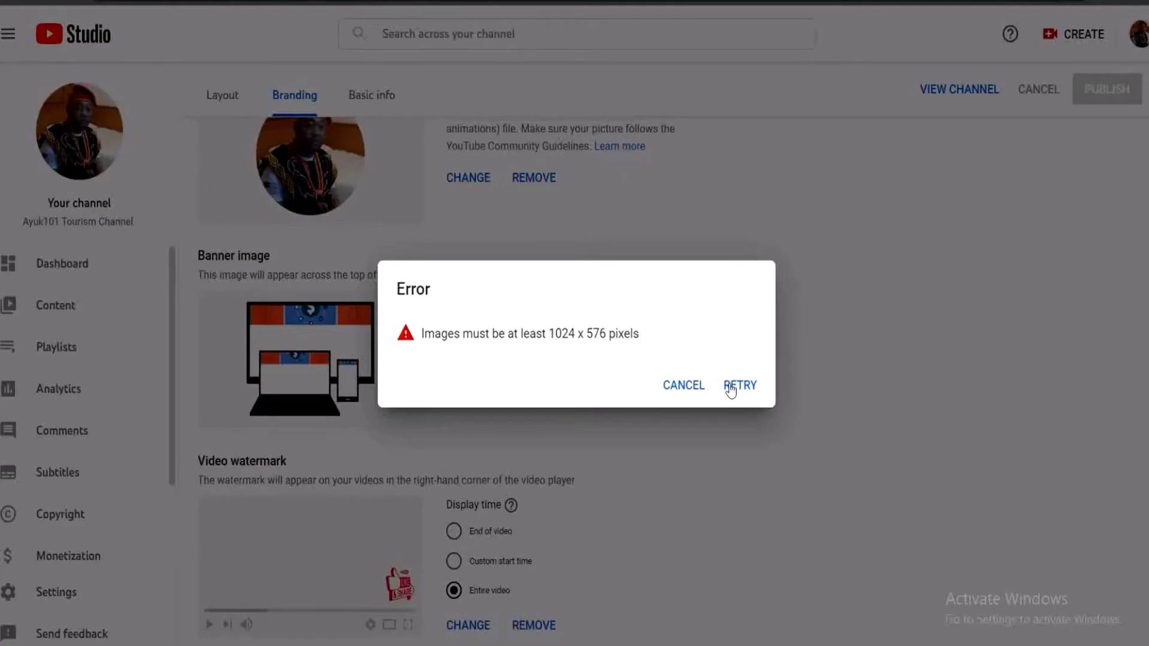
pyautogui.click(691, 385)
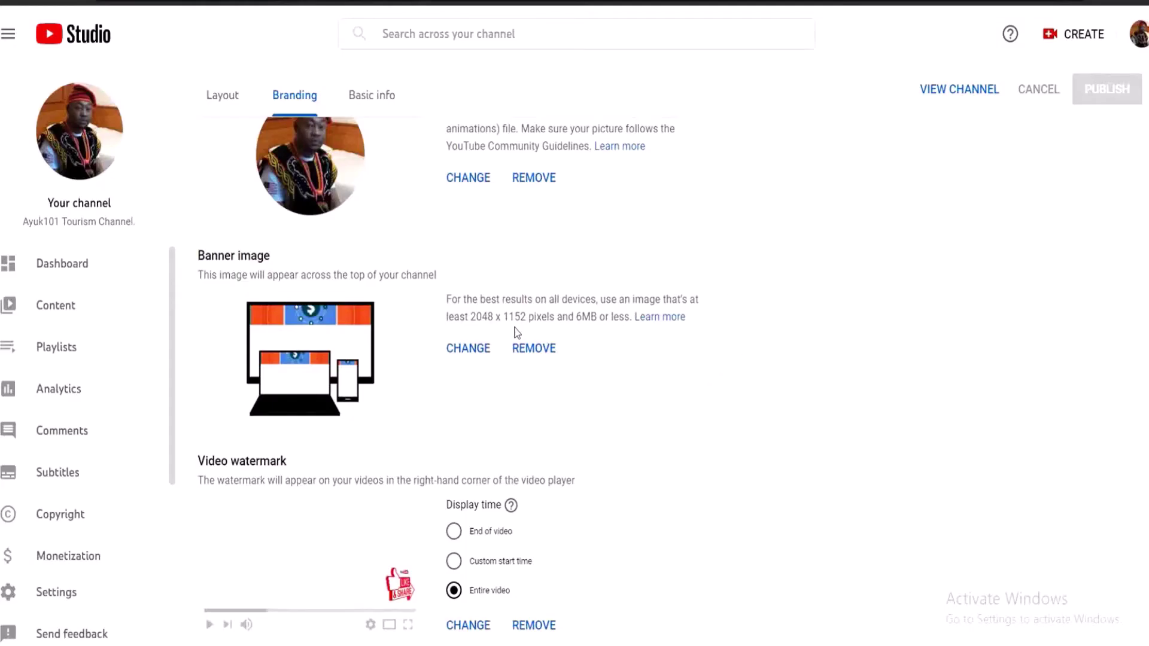
# Upload the 20+ YouTube Banner Templates image as banner, publish it and view the channel
pyautogui.click(488, 353)
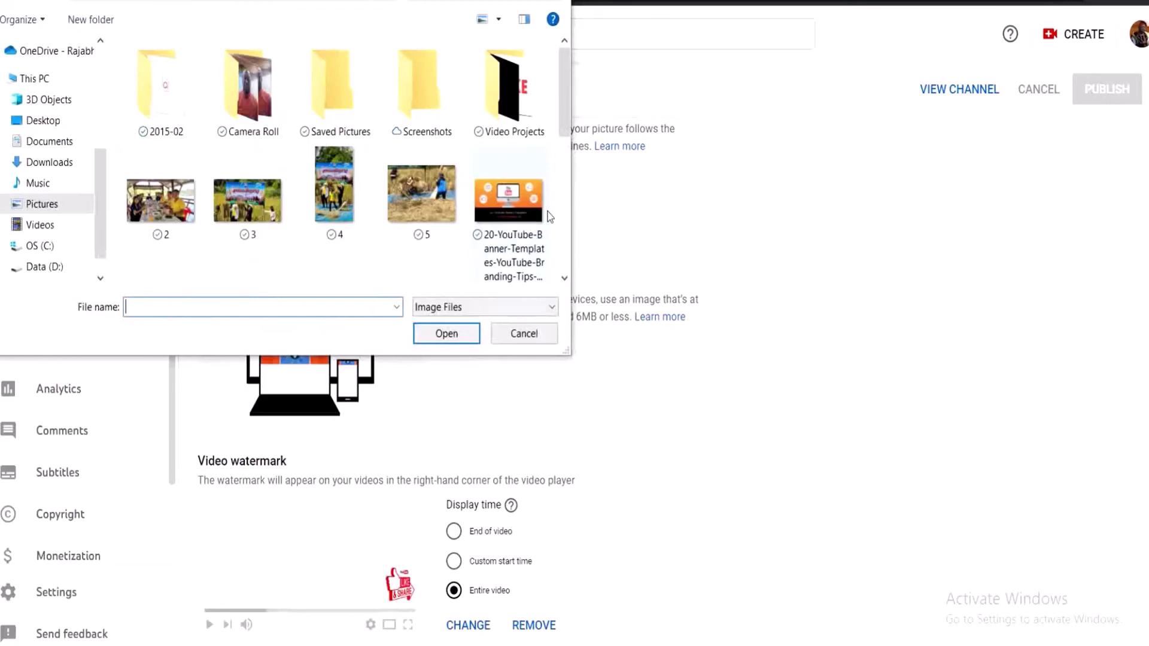
pyautogui.scroll(-2, 559, 127)
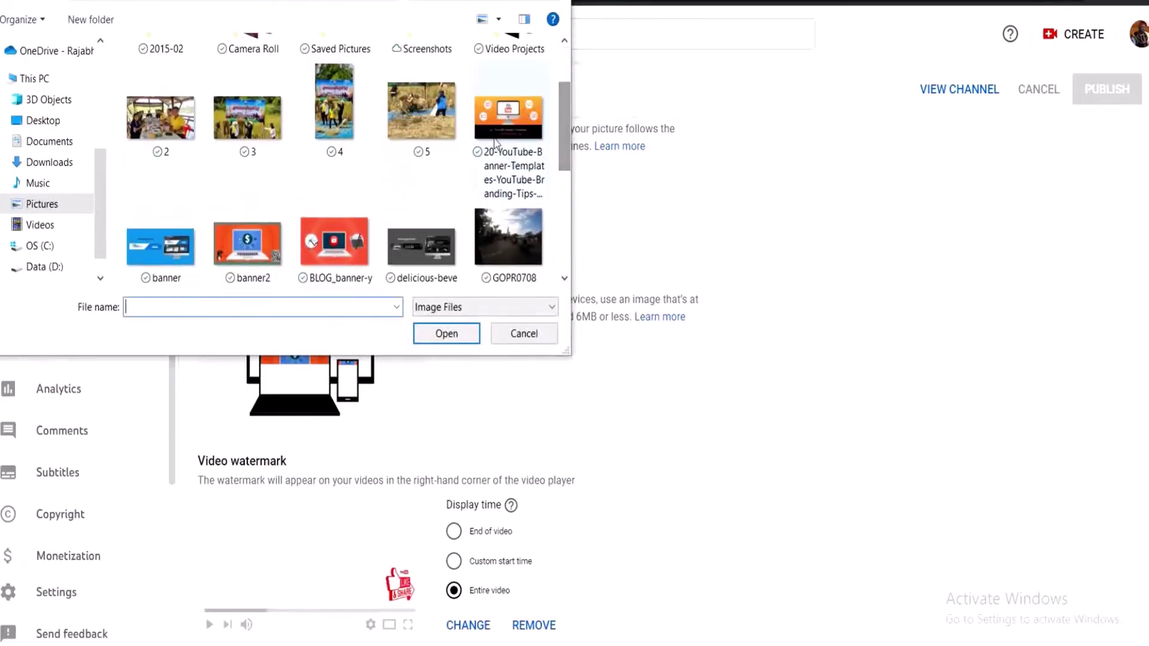
pyautogui.click(490, 117)
pyautogui.click(453, 334)
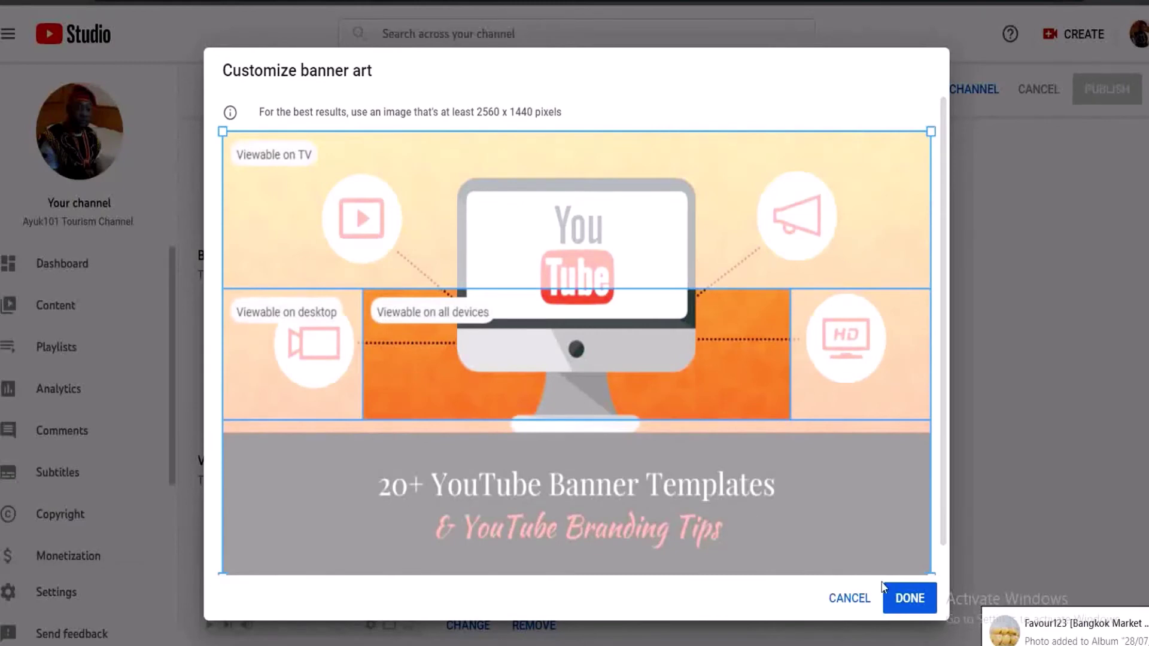
pyautogui.click(930, 131)
pyautogui.click(927, 610)
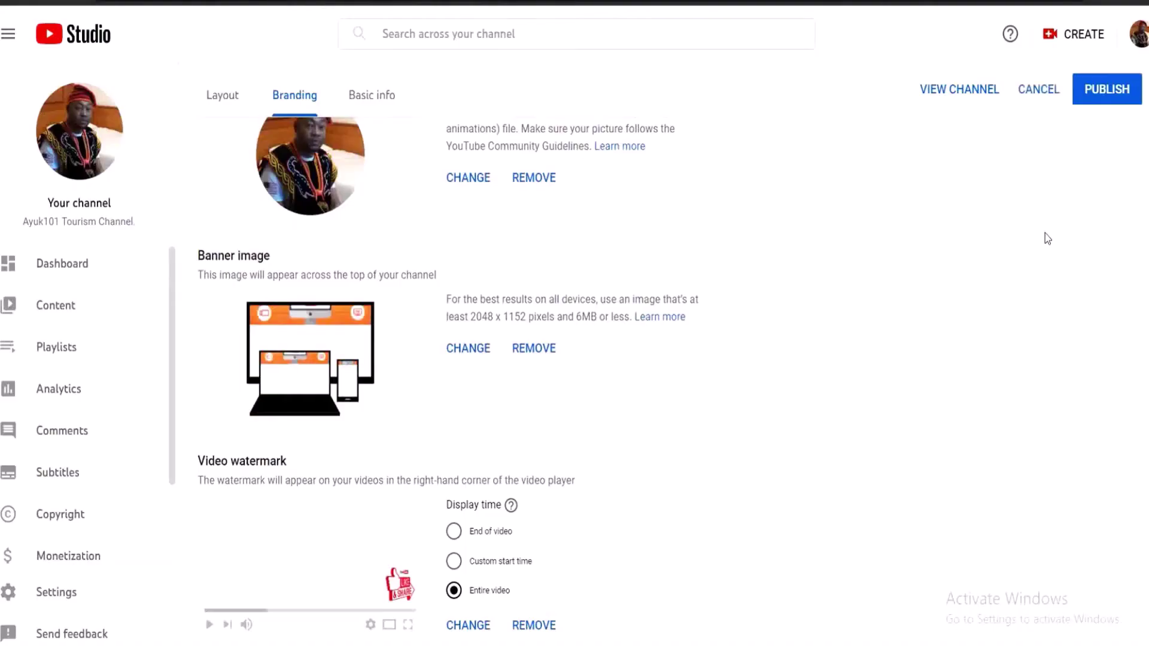
pyautogui.click(1098, 96)
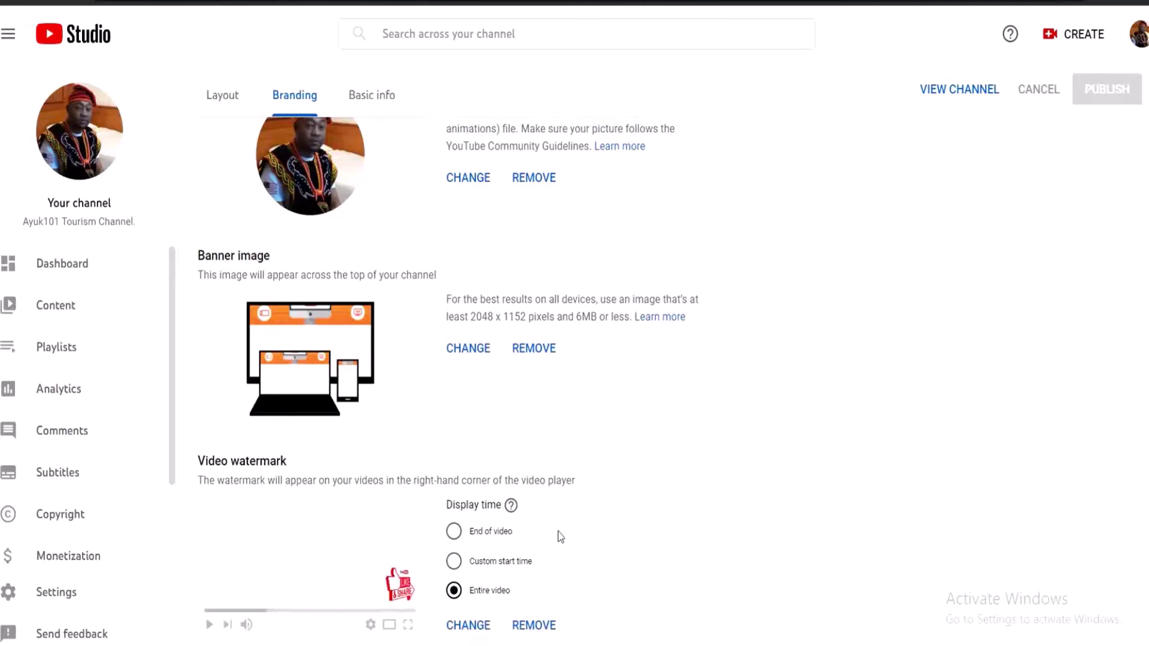
pyautogui.click(972, 89)
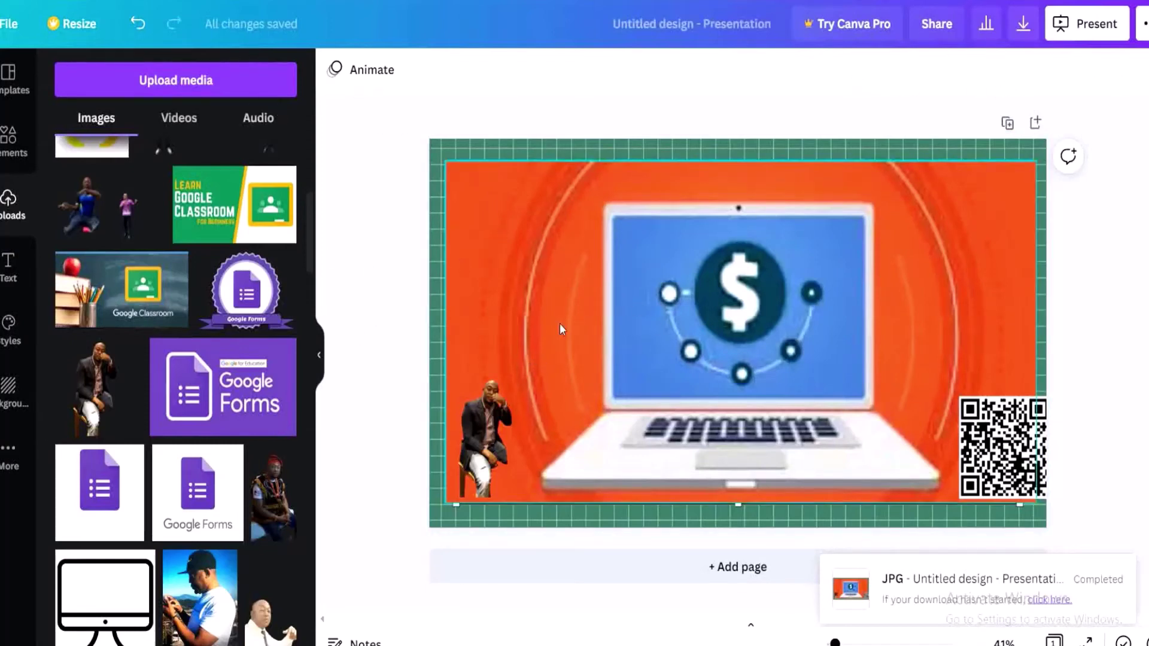
# Move the seated man photo upward and the QR code to the banner's top-right in Canva
pyautogui.moveTo(495, 413); pyautogui.dragTo(492, 339)
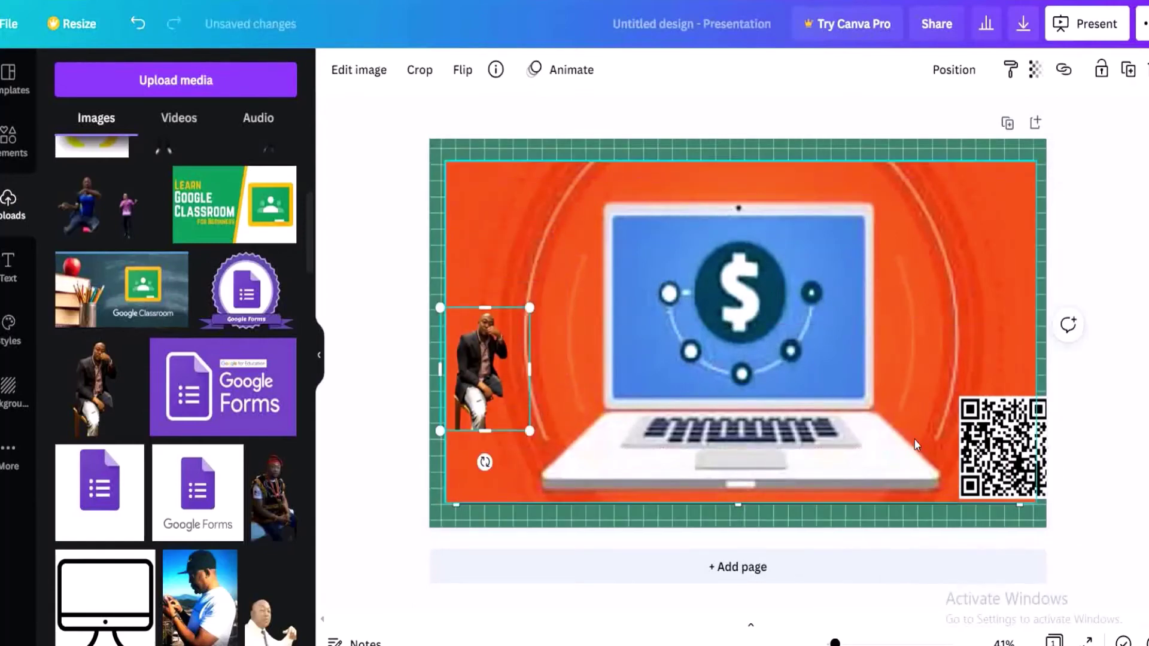
pyautogui.moveTo(1002, 440); pyautogui.dragTo(974, 237)
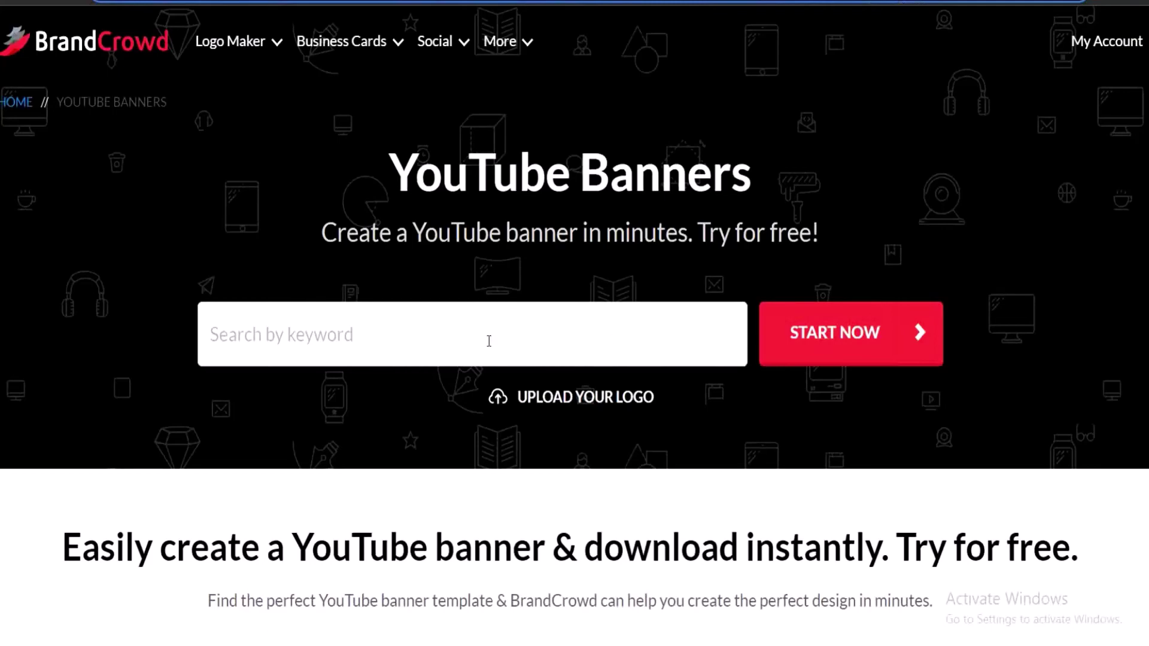
# Search BrandCrowd's banner templates for the keyword 'youtube banner'
pyautogui.click(445, 336)
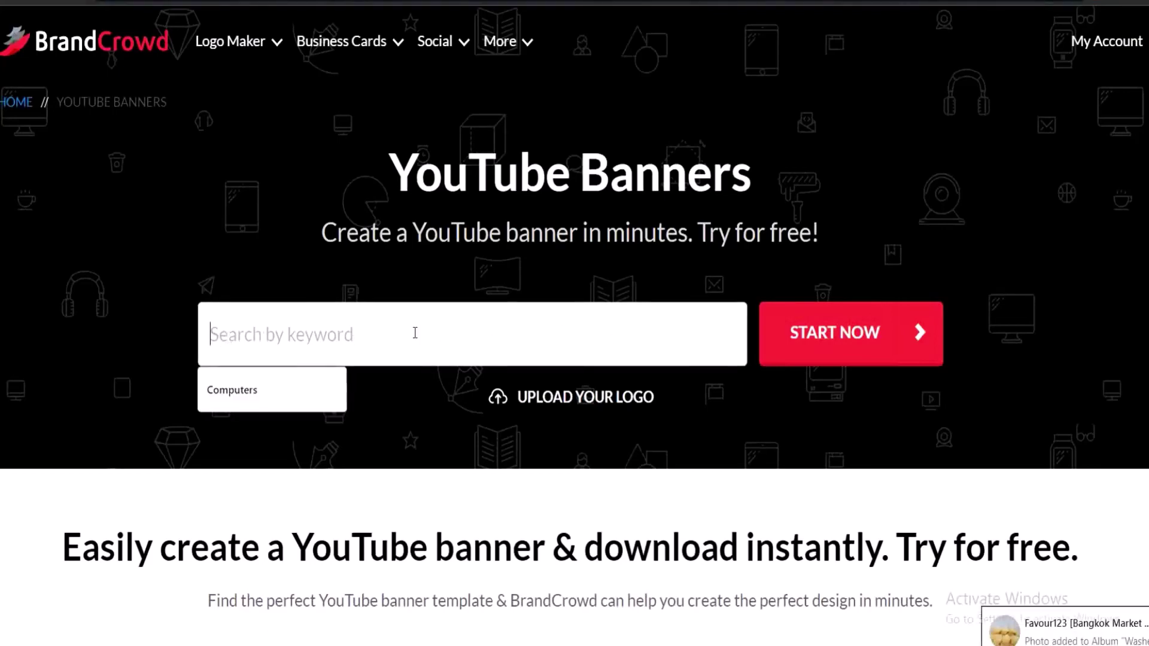
pyautogui.write('youtube banner')
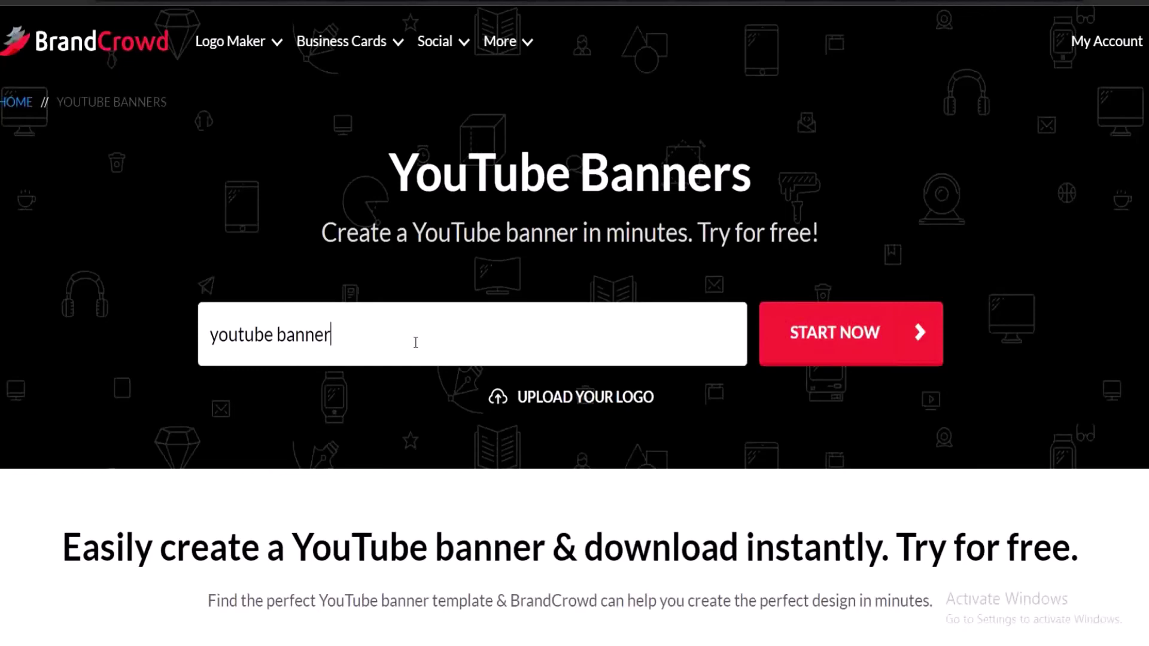
pyautogui.click(820, 329)
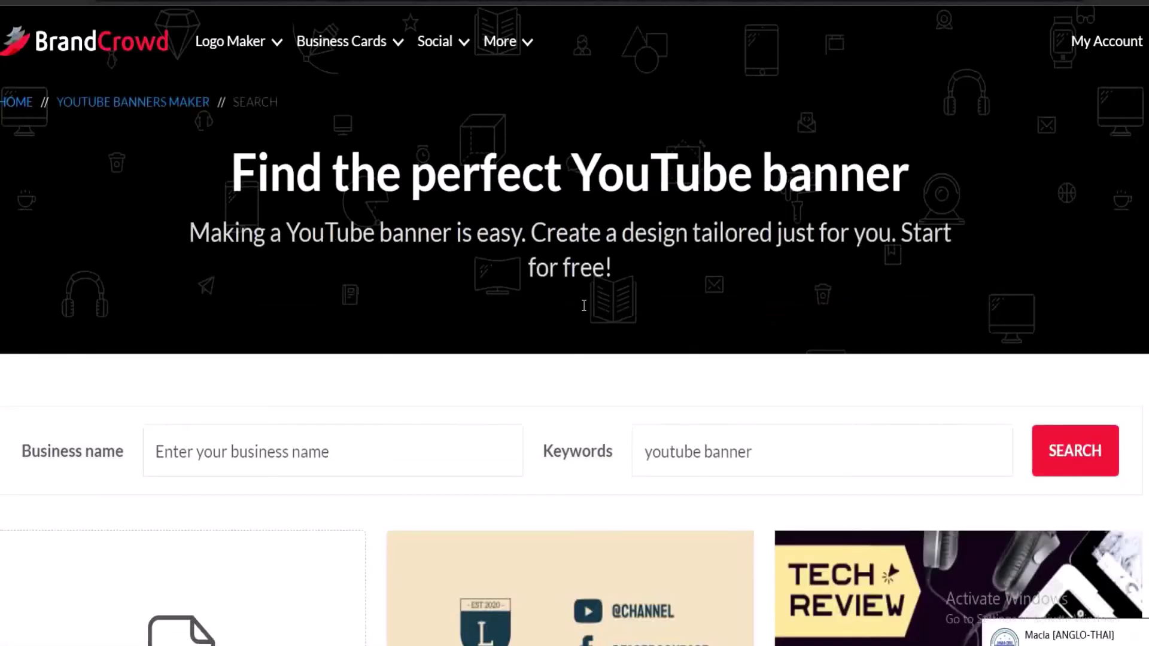
# Scroll down through the youtube banner template results and back up
pyautogui.scroll(-10, 672, 360)
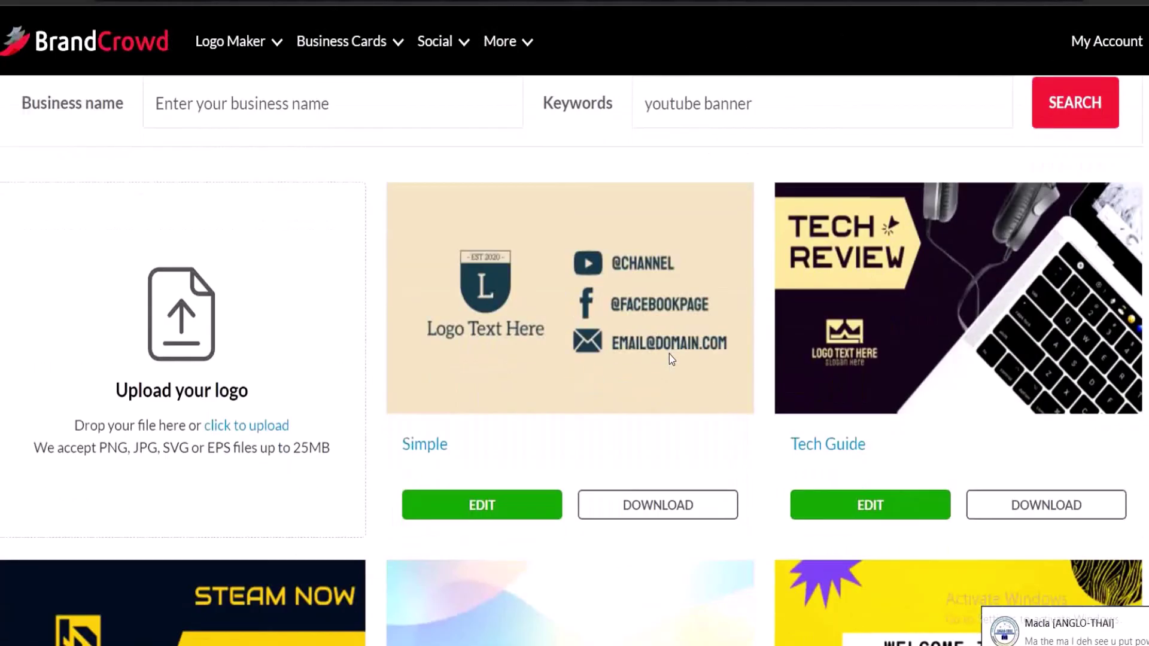
pyautogui.scroll(-9, 671, 360)
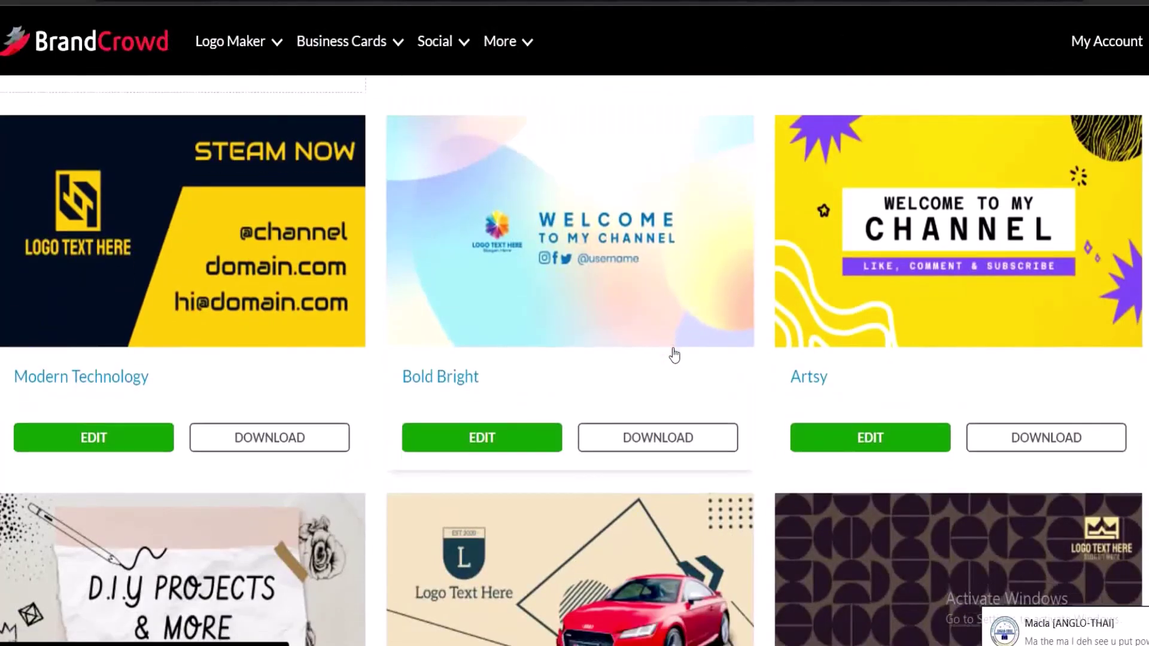
pyautogui.scroll(-6, 673, 355)
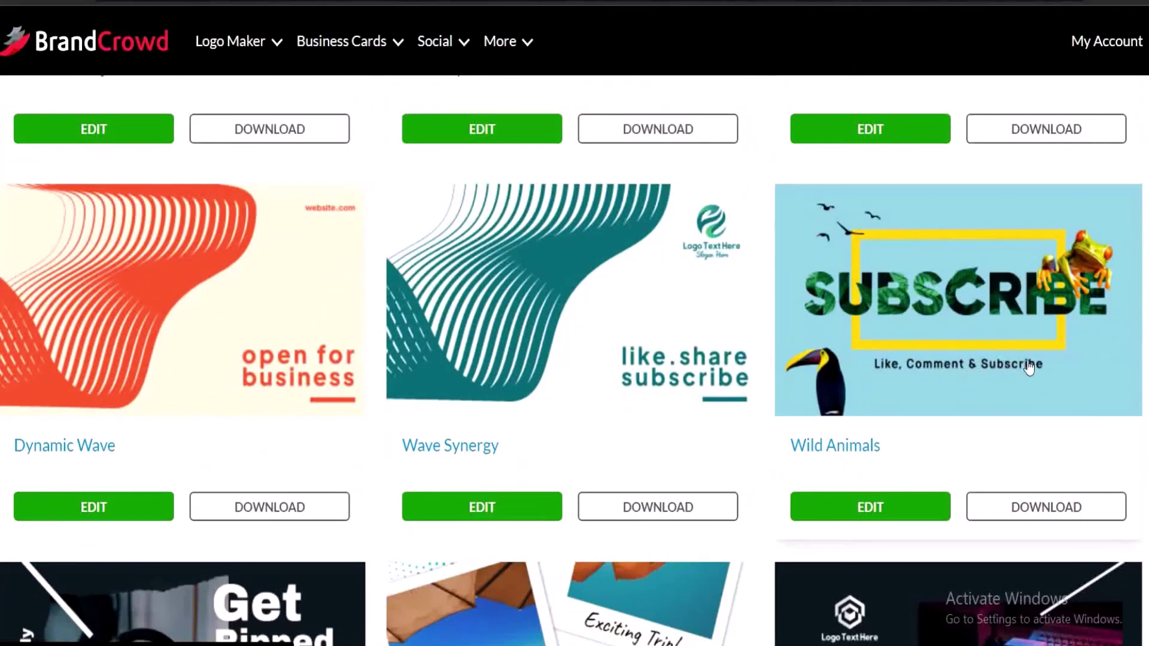
pyautogui.scroll(-5, 746, 349)
pyautogui.scroll(-1, 722, 358)
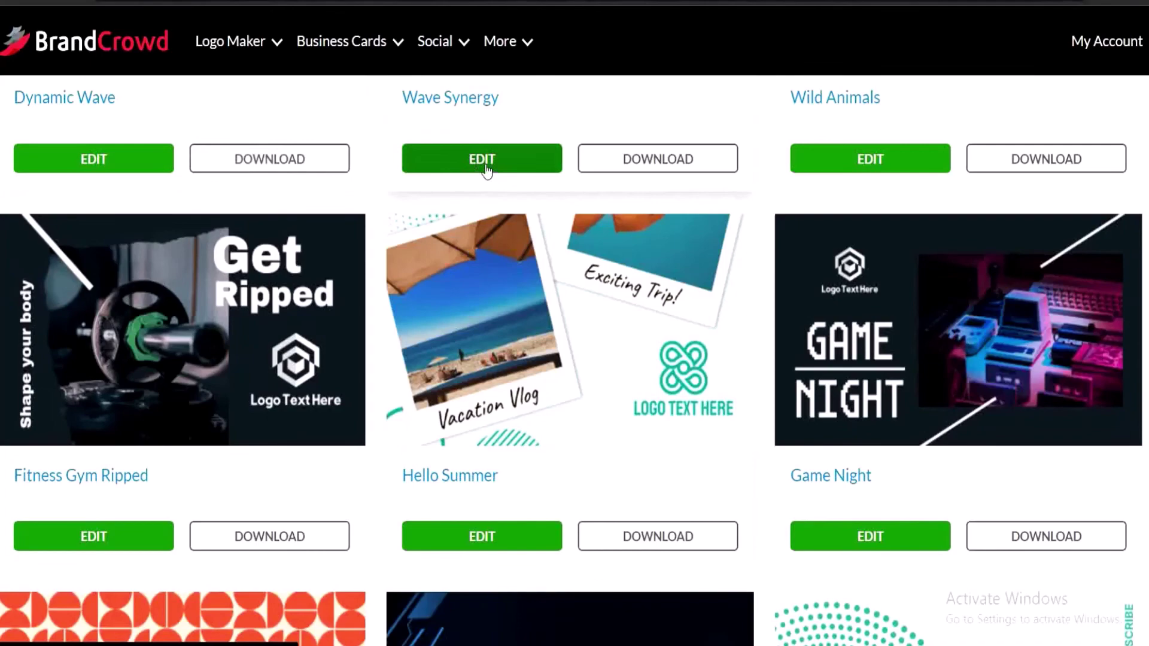
pyautogui.scroll(-1, 494, 235)
pyautogui.scroll(-5, 495, 235)
pyautogui.scroll(-4, 546, 282)
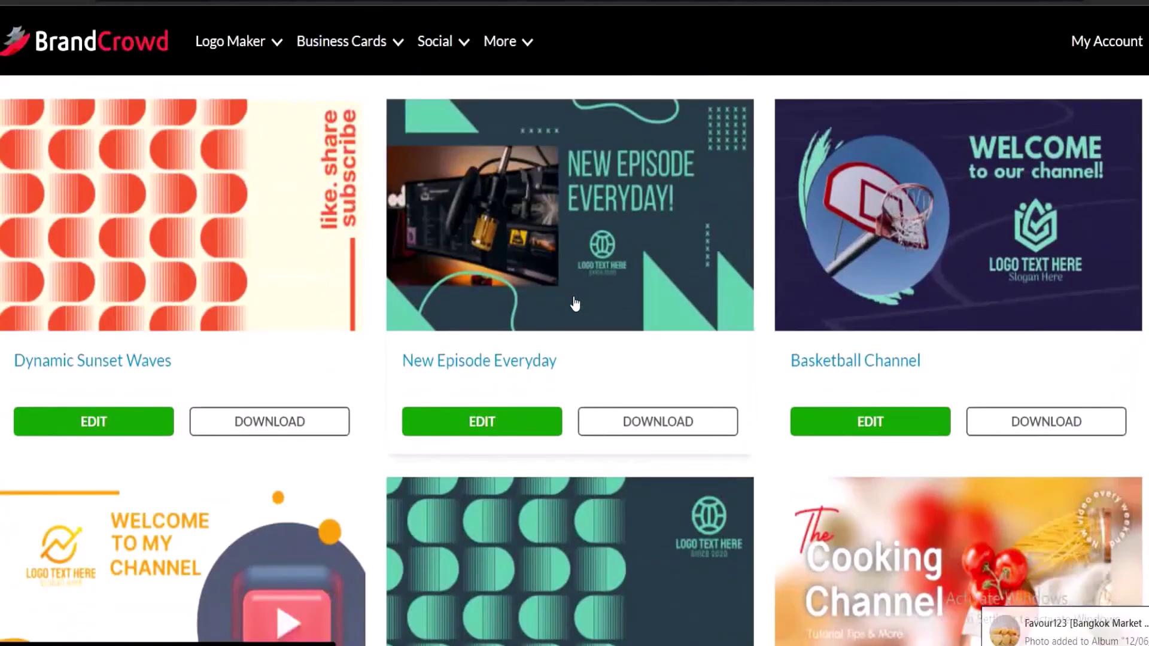
pyautogui.scroll(15, 573, 295)
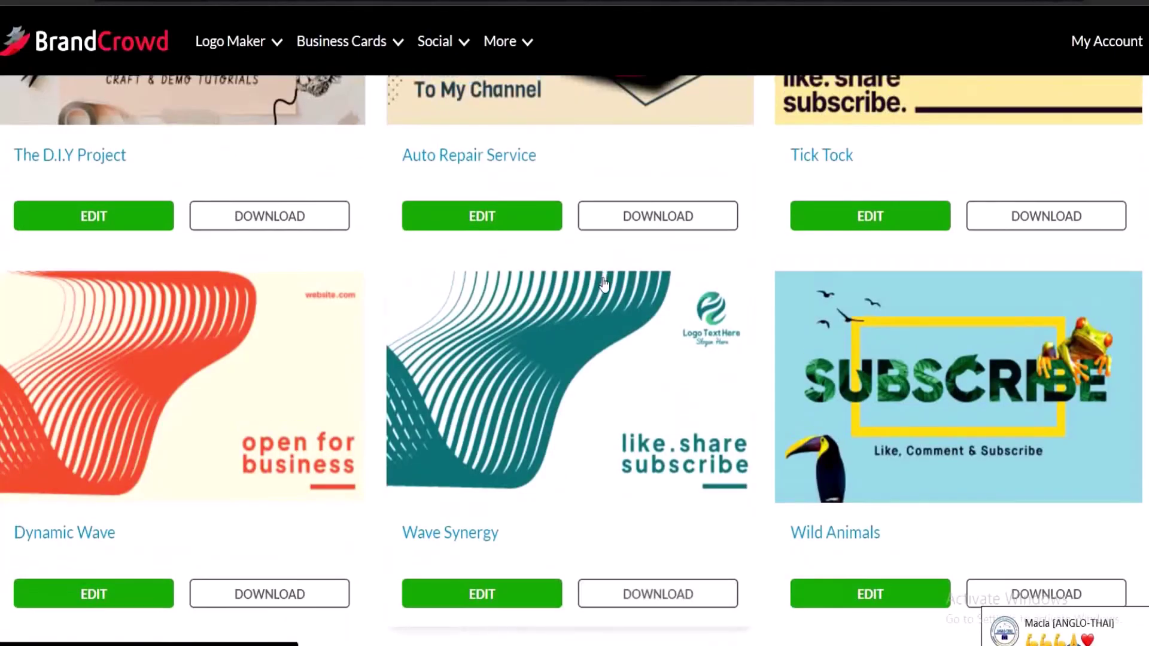
pyautogui.scroll(9, 604, 281)
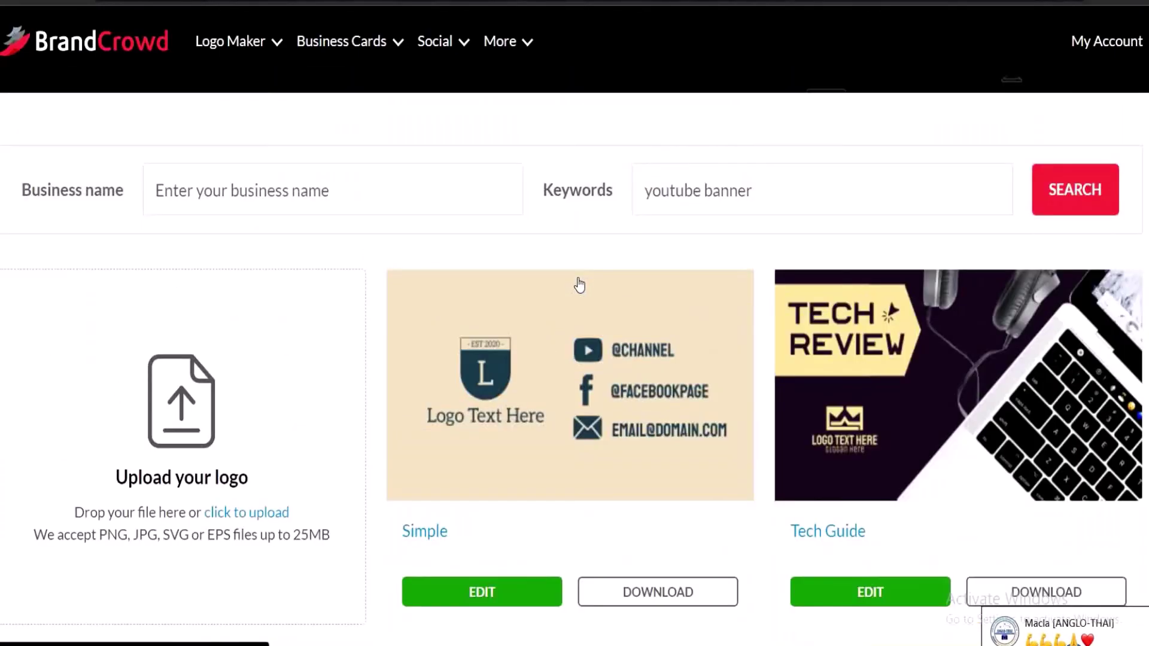
pyautogui.scroll(4, 579, 285)
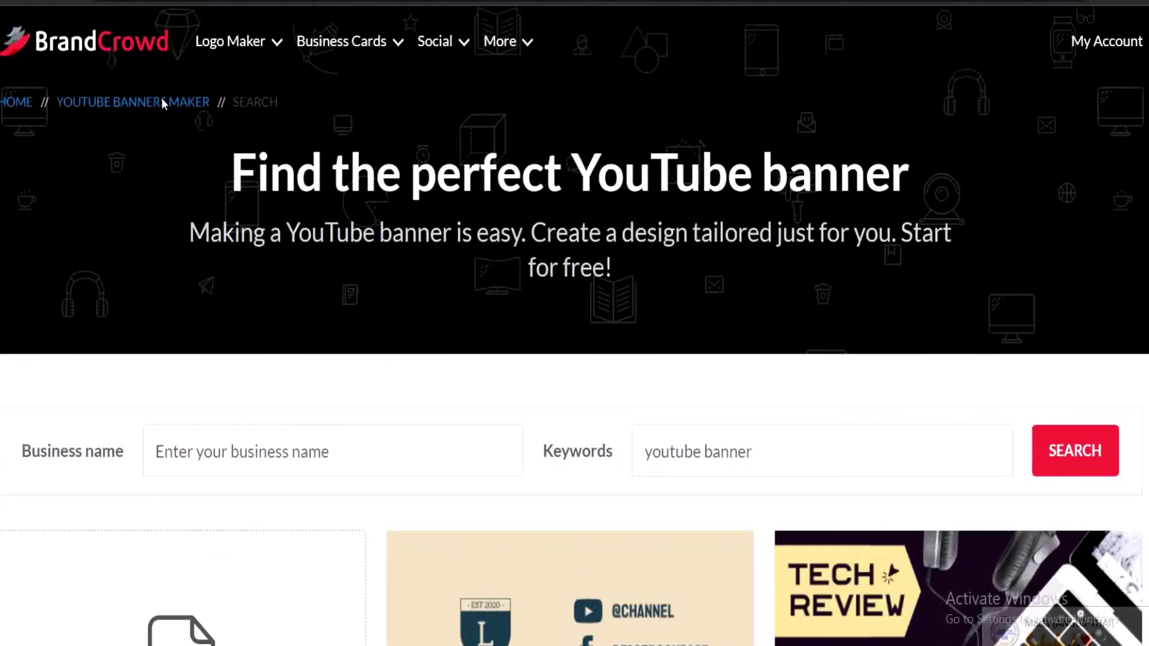